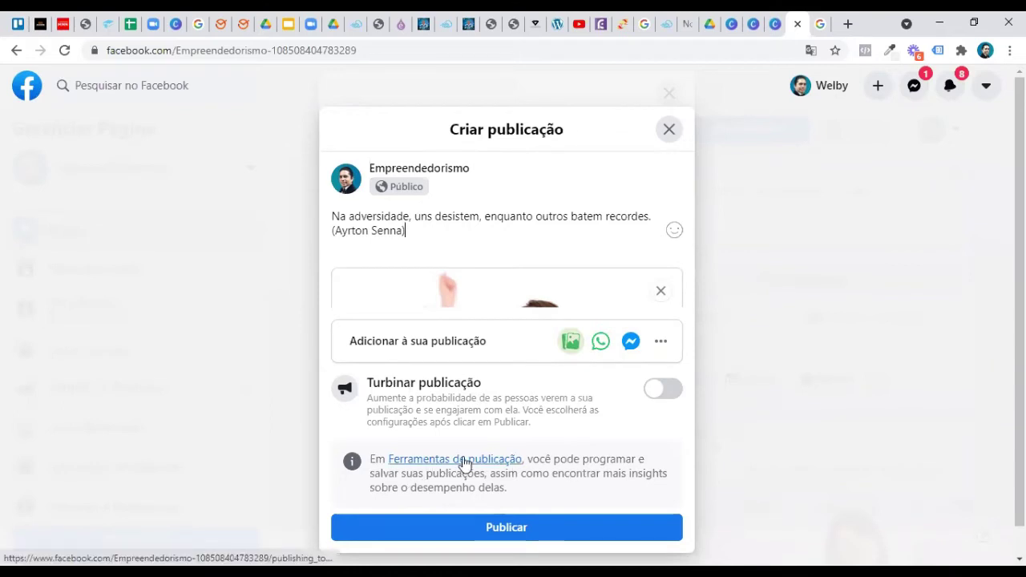
Step: Go to the page's publishing tools (Ferramentas de publicação) and start creating a new post
left_click(464, 464)
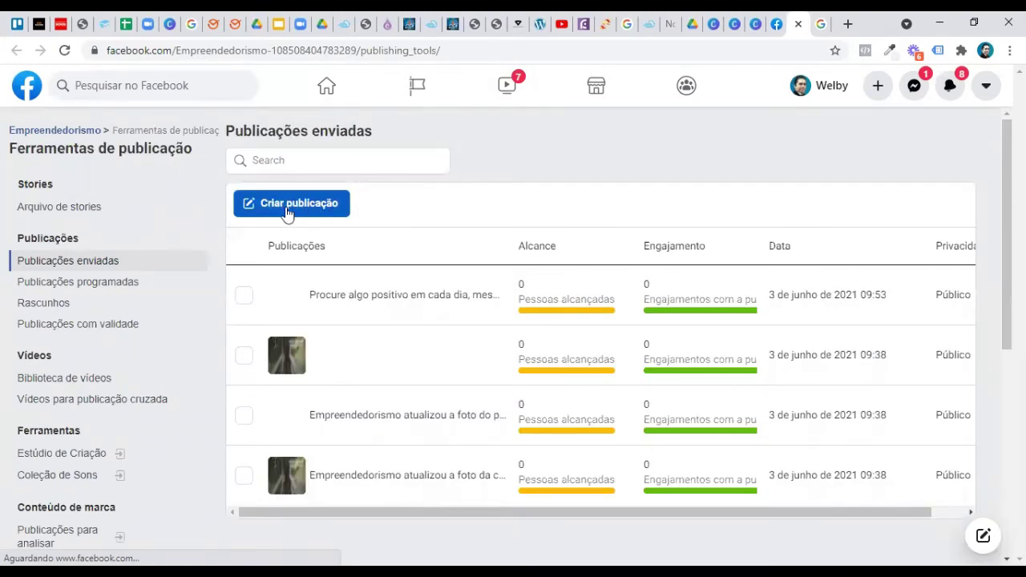
left_click(287, 210)
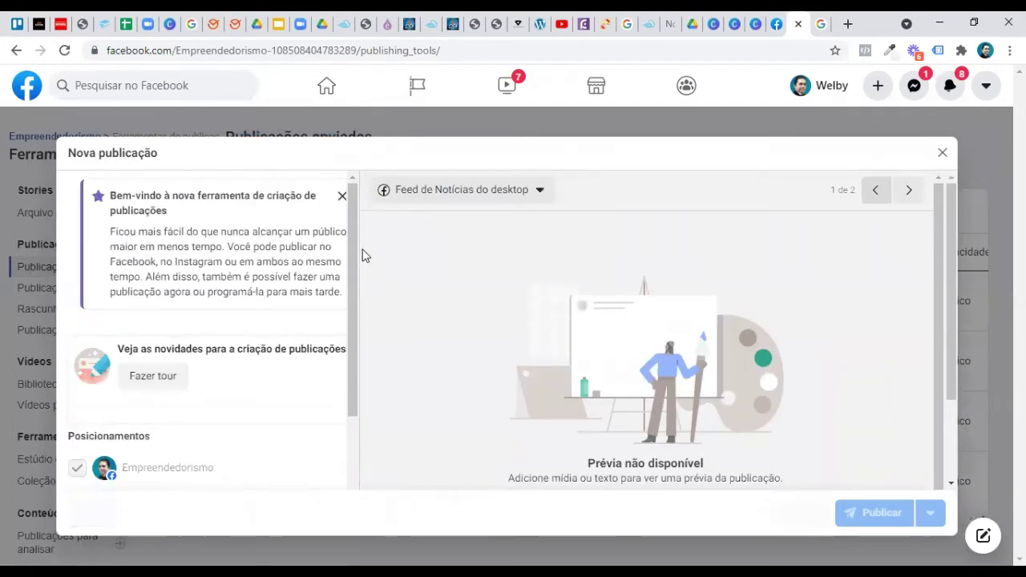
left_click_drag(355, 245, 355, 319)
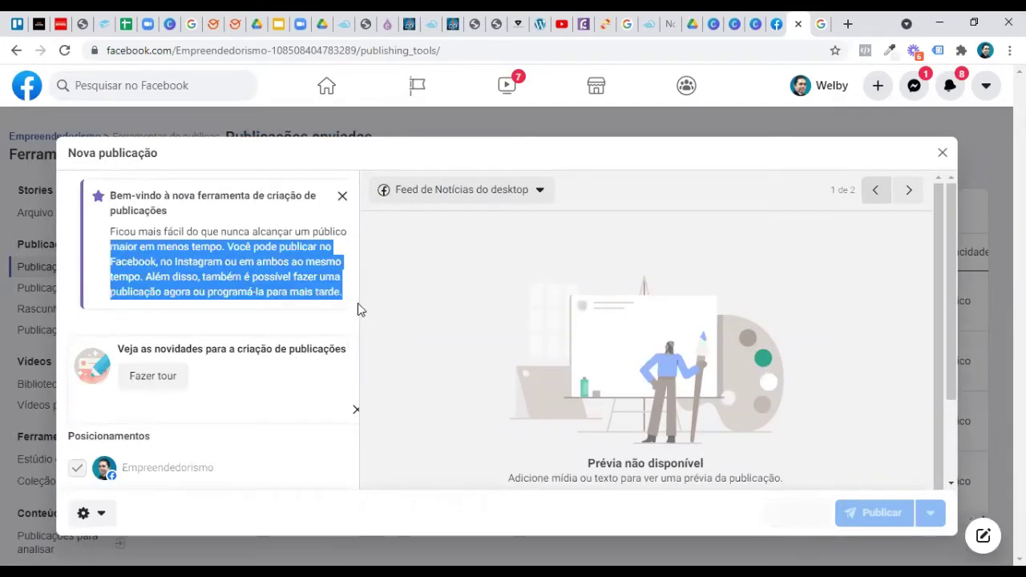
left_click(357, 310)
Step: Enter the post text "Na adversidade, uns desistem, enquanto outros batem recordes. (Ayrton Senna)"
scroll(240, 448, "down", 2)
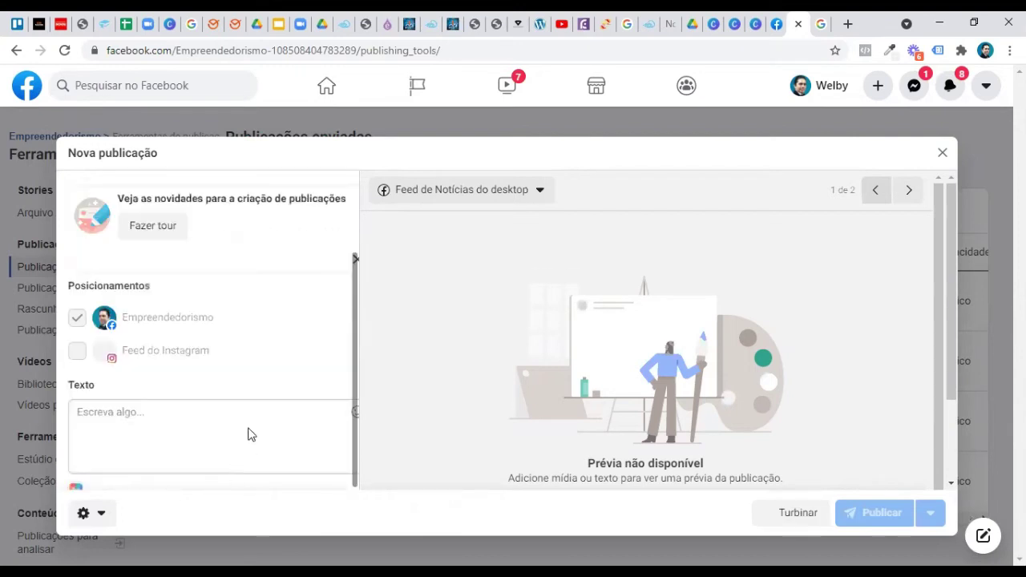
scroll(248, 434, "down", 2)
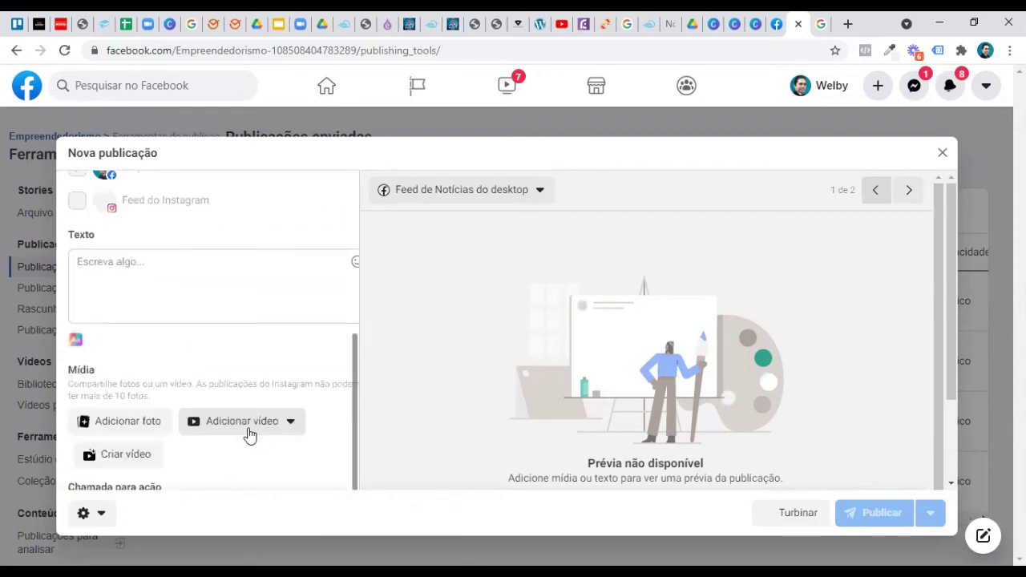
left_click(170, 277)
type("Na adversidade, uns desistem, enquanto outros batem recordes. (Ayrton Senna)")
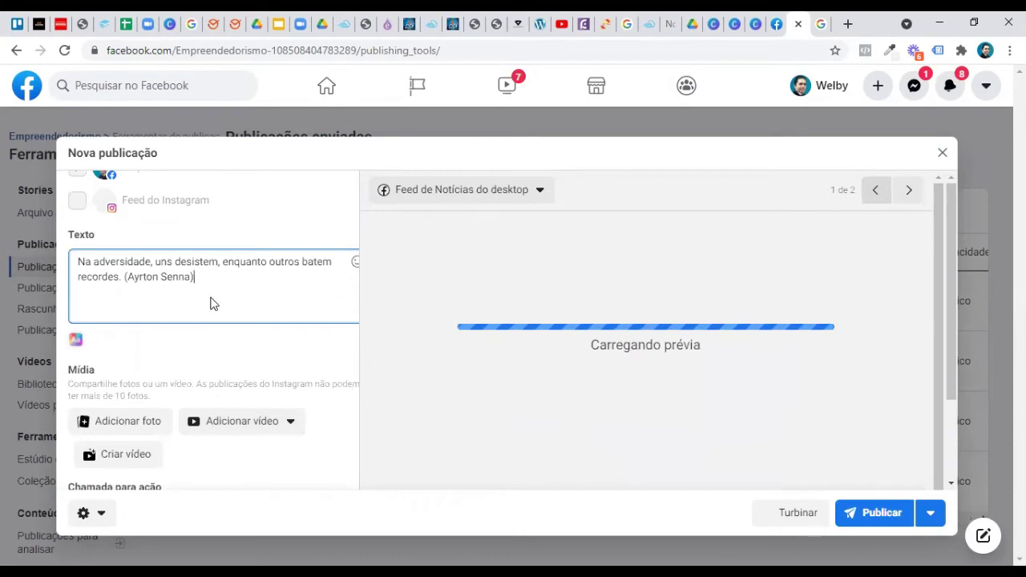
Step: Add the photo ad02 from the Banco de Imagens folder to the new post
scroll(184, 345, "down", 1)
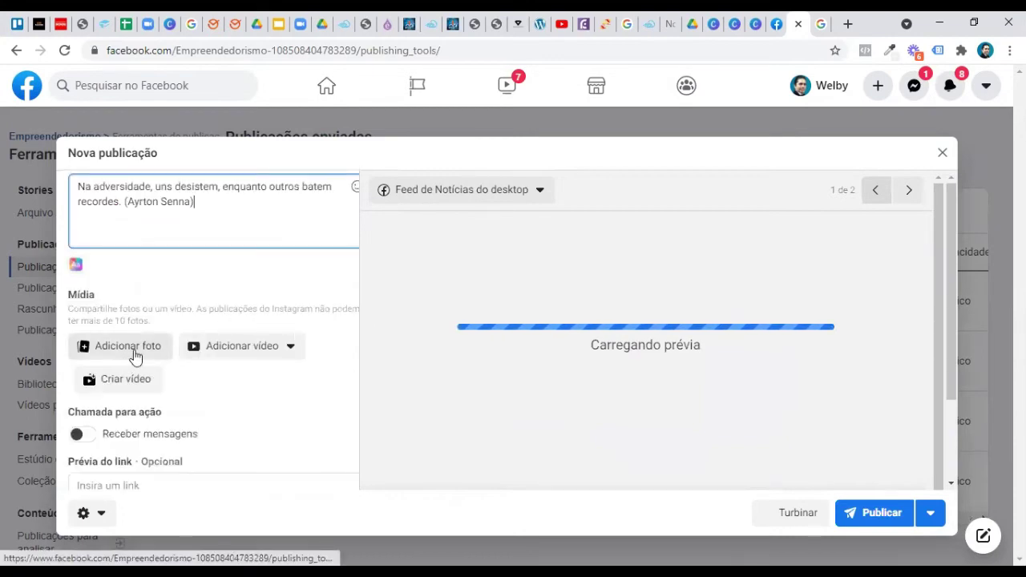
left_click(134, 352)
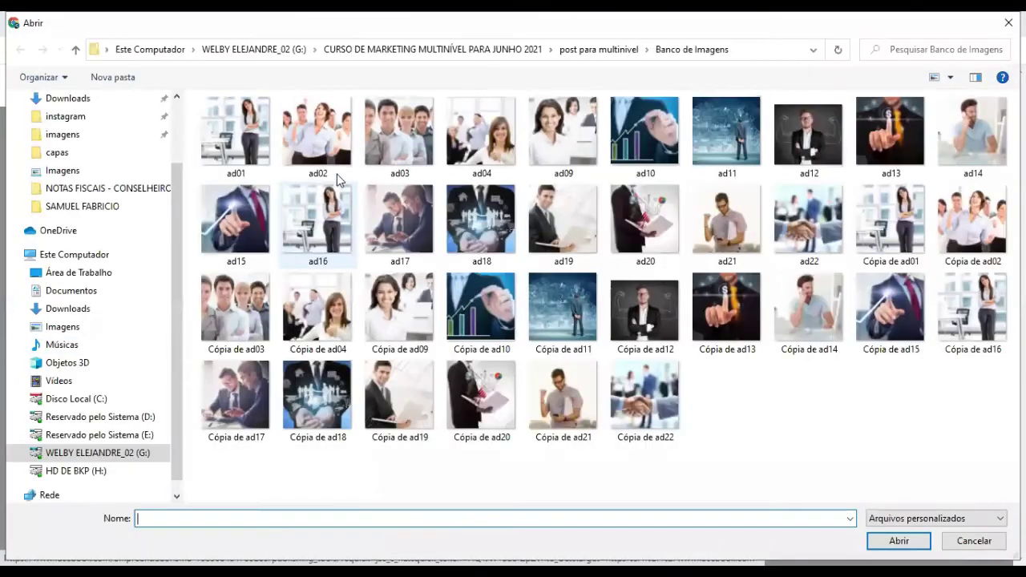
left_click(328, 138)
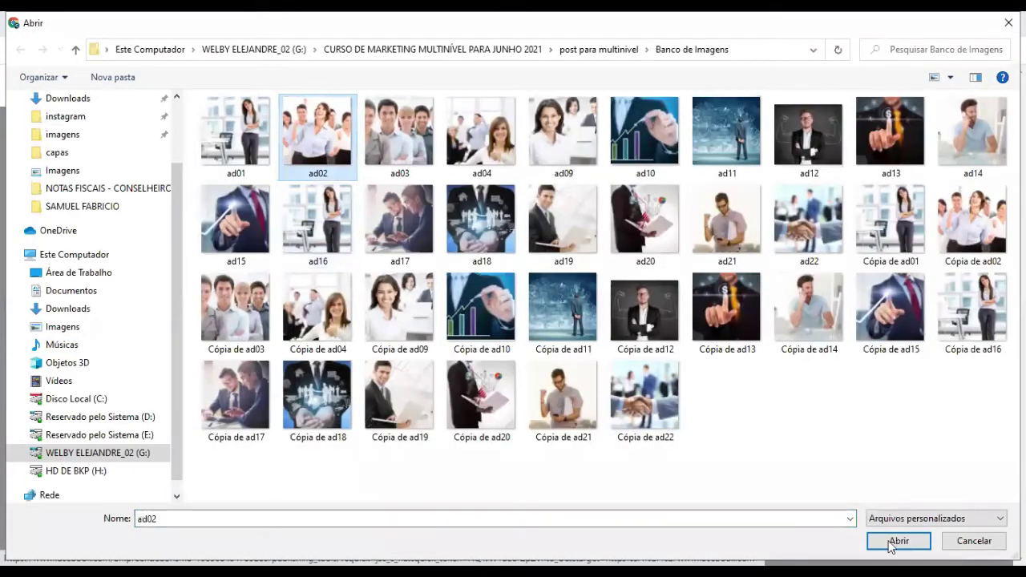
double_click(355, 390)
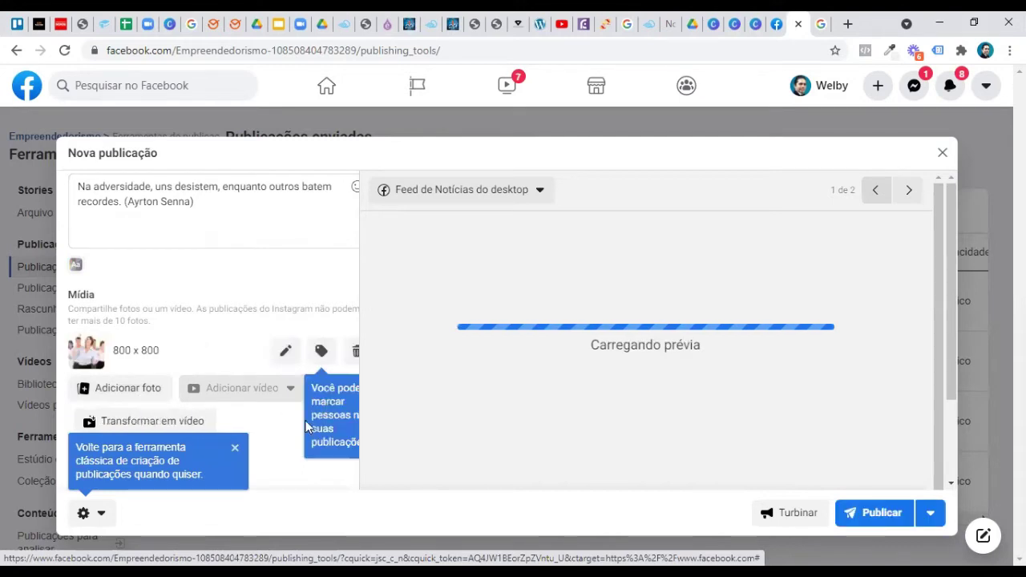
scroll(305, 426, "down", 1)
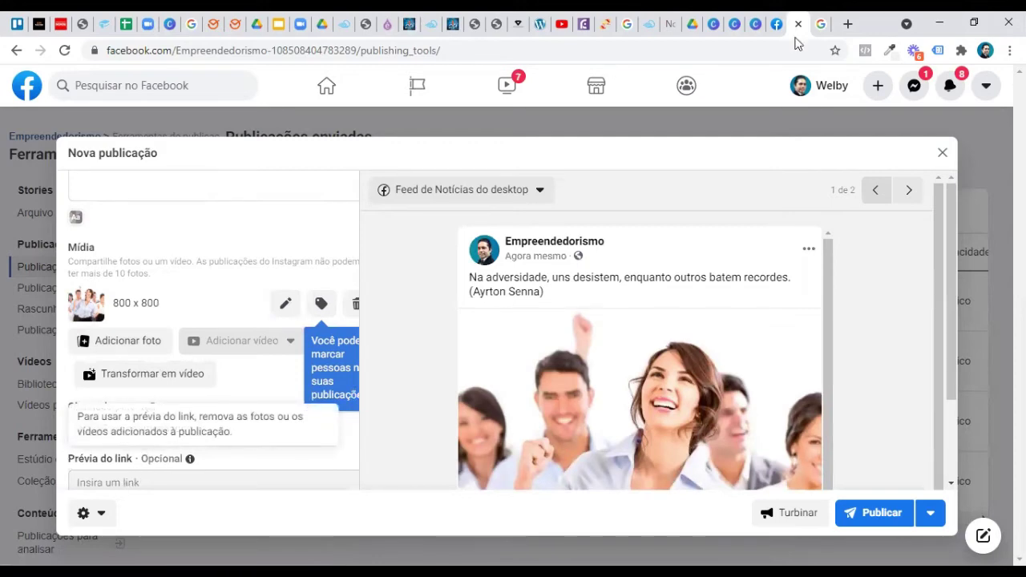
Step: Load marketingdigitalgratis.com.br in a new tab, copy its address, and return to the post's link preview field
left_click(848, 24)
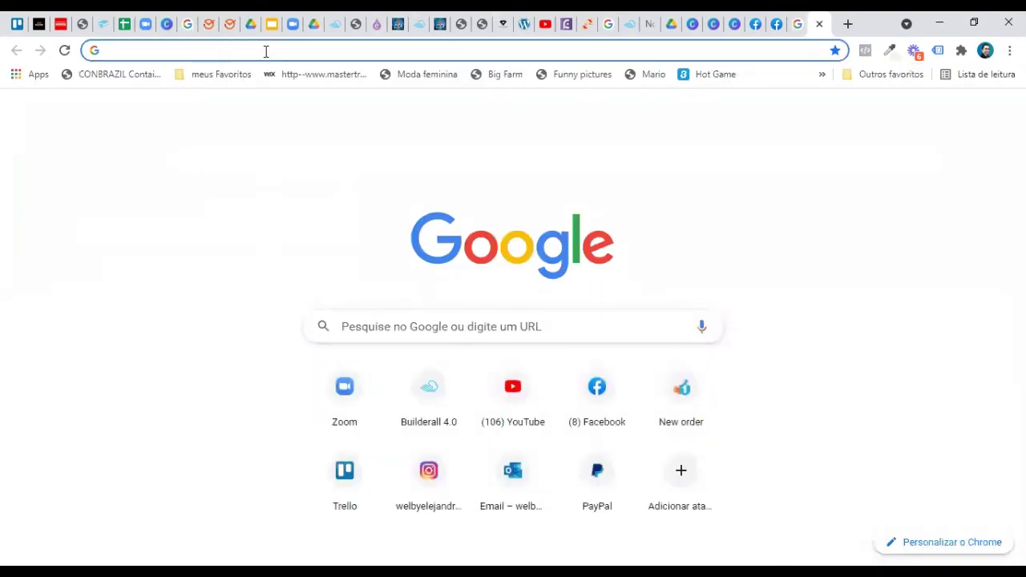
type("marketin")
key("Return")
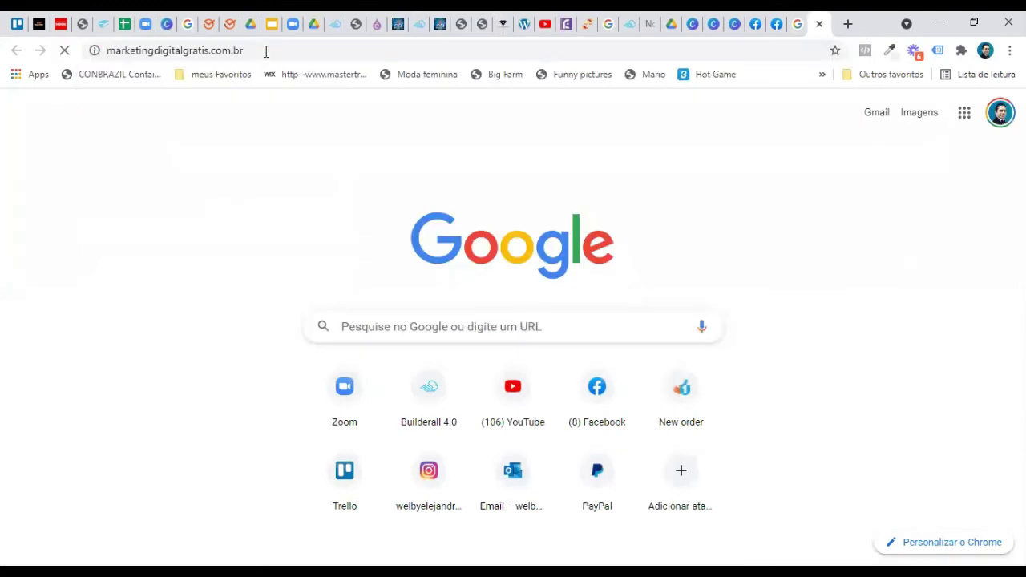
left_click(265, 51)
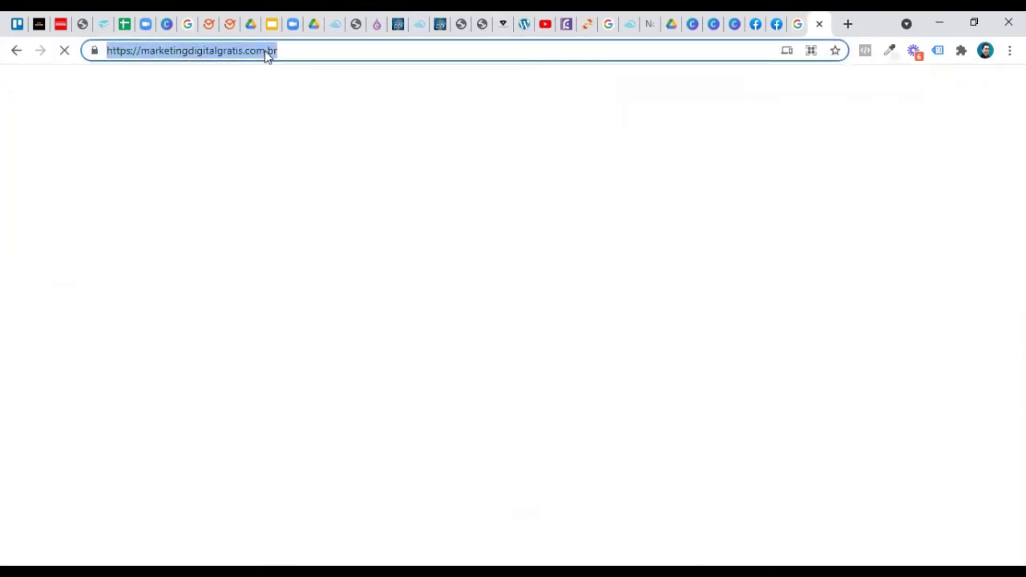
right_click(265, 50)
left_click(309, 158)
key("ctrl+shift+Tab")
key("ctrl+shift+Tab")
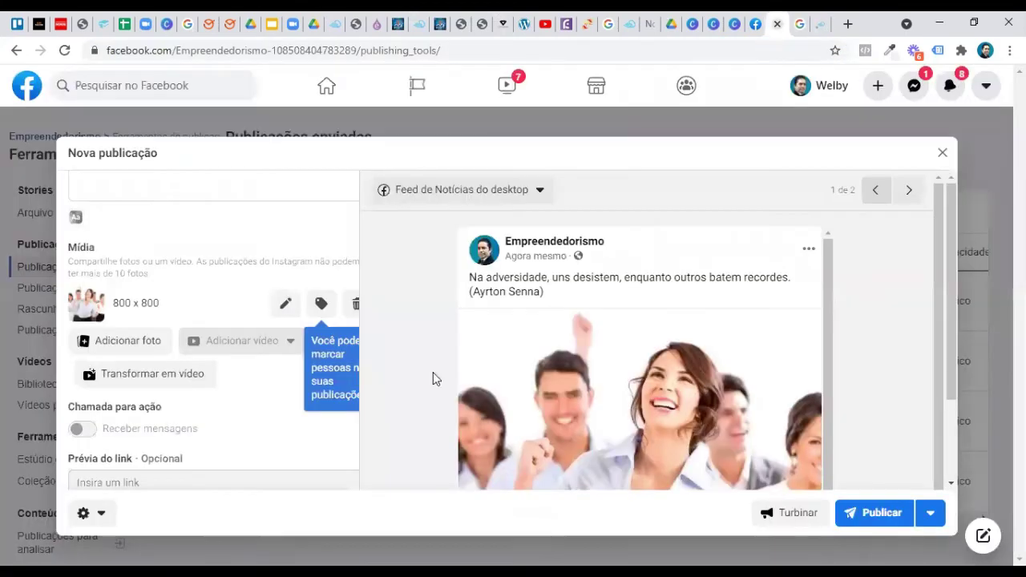
mouse_move(135, 485)
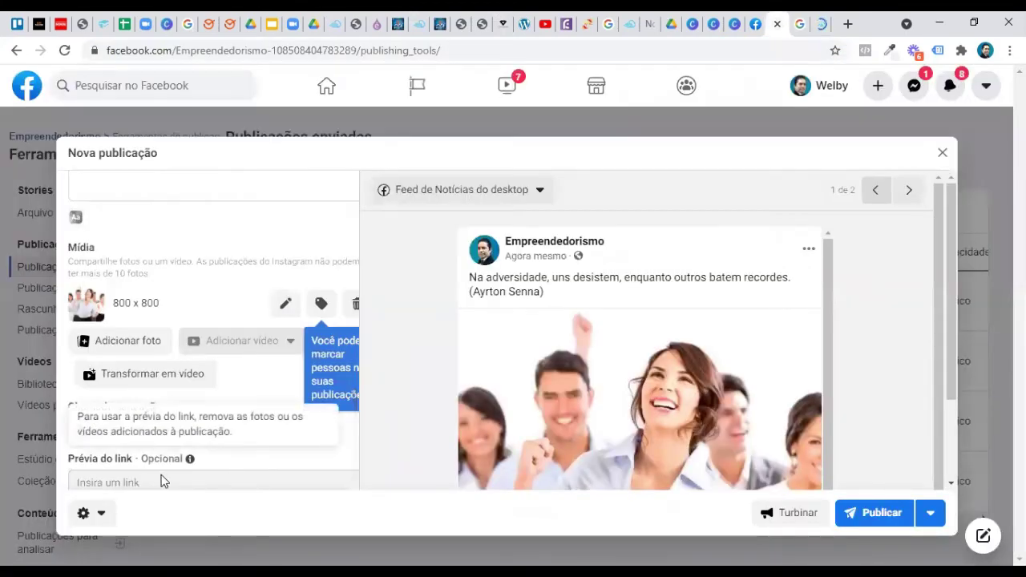
mouse_move(188, 460)
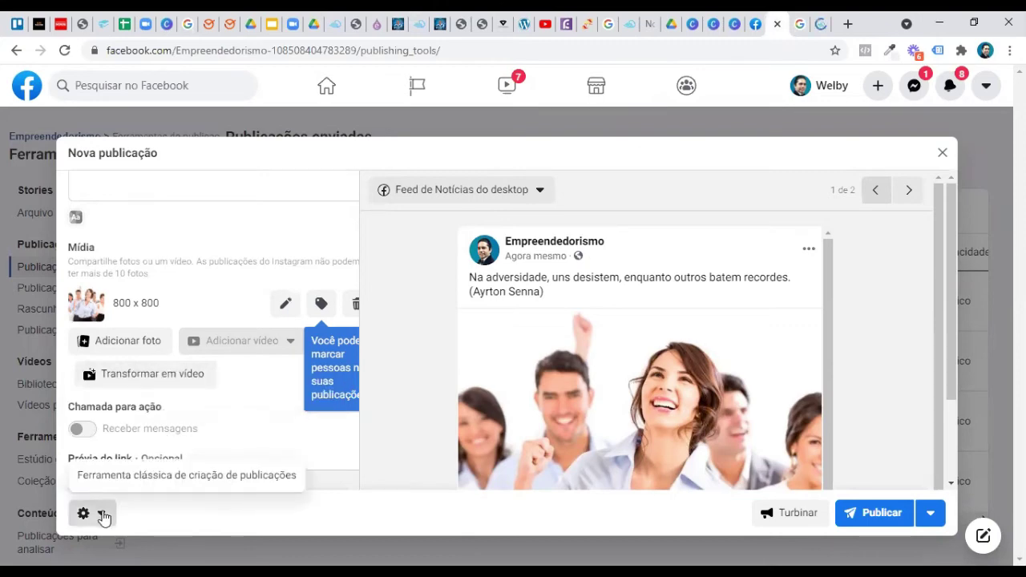
Step: Start scheduling the post for 3 June 2021 and set the hour to 05
left_click(931, 518)
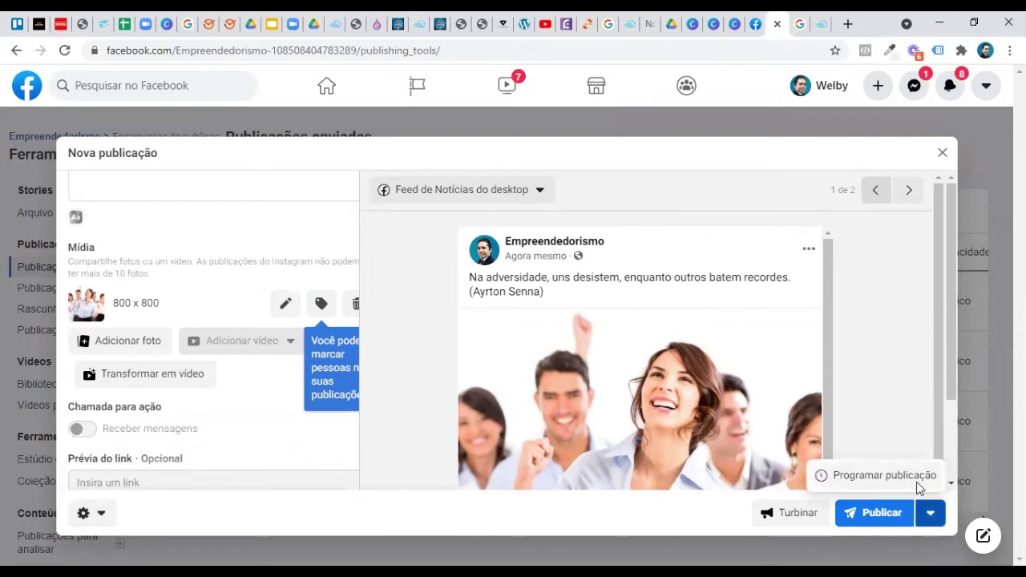
left_click(884, 475)
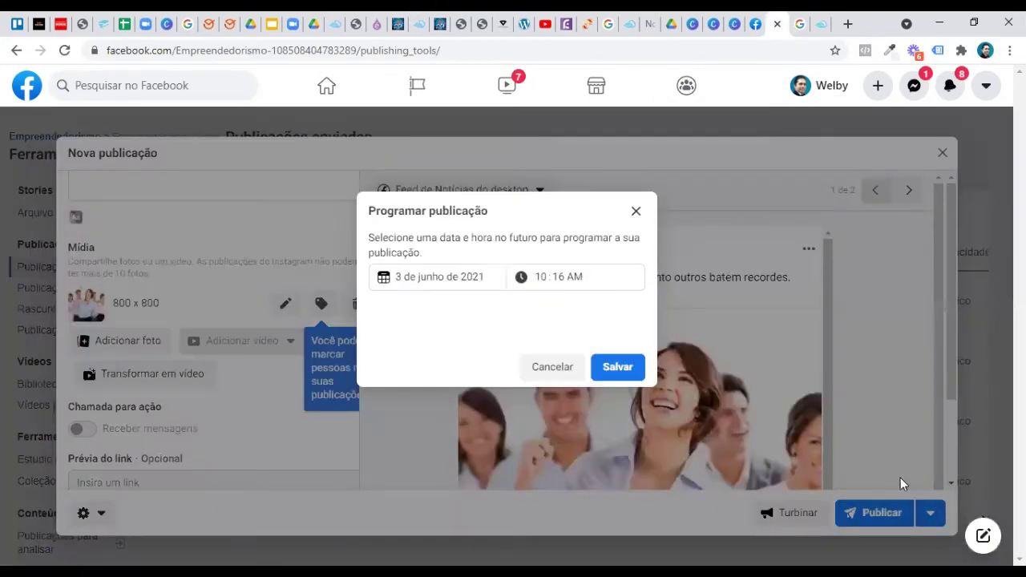
left_click(547, 277)
key("Left")
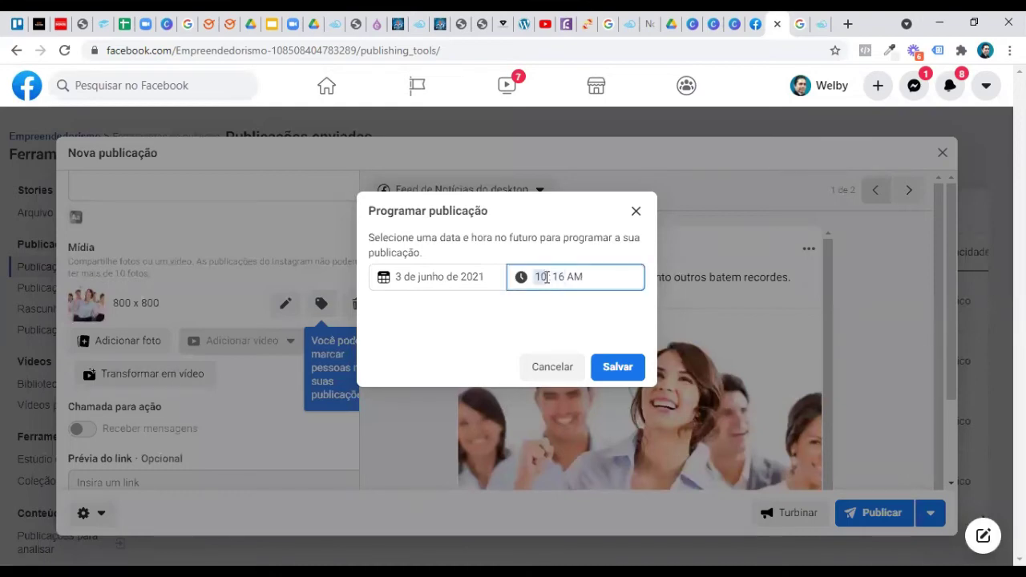
type("05:")
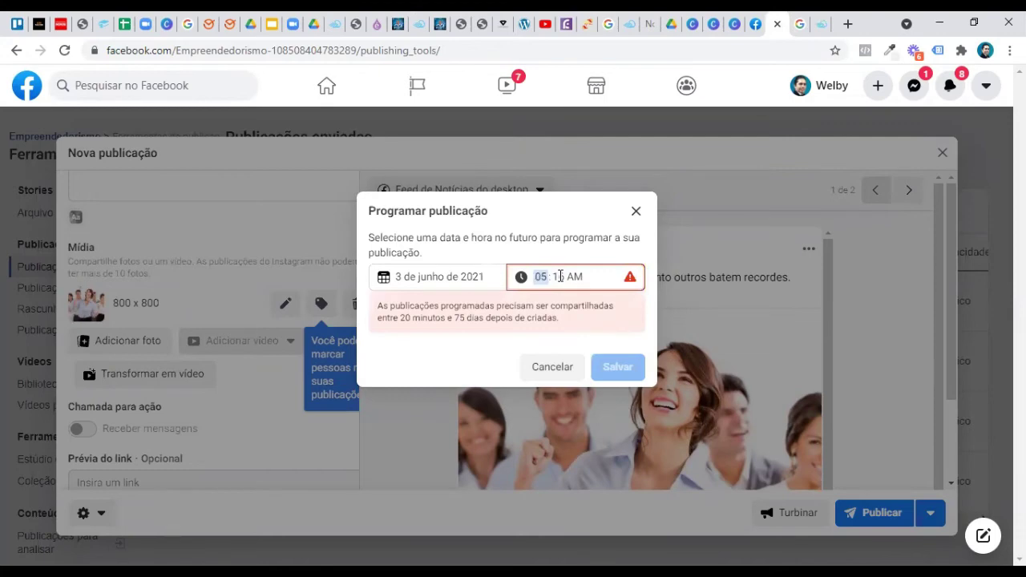
type("1")
type("5")
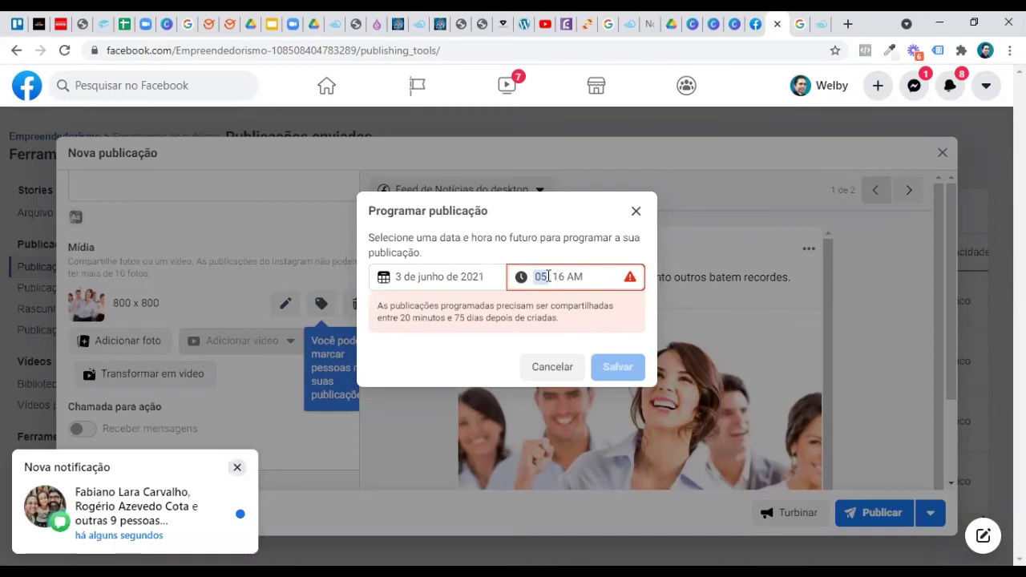
Step: Try 12 and 11 as the scheduled hour, and switch the time to PM
key("Tab")
left_click(545, 275)
type("12")
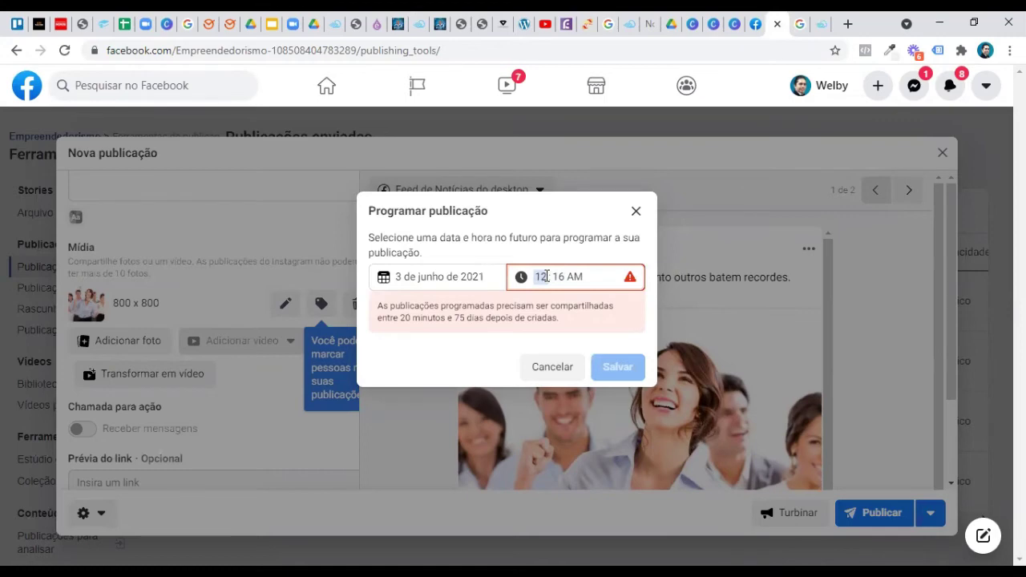
type("111")
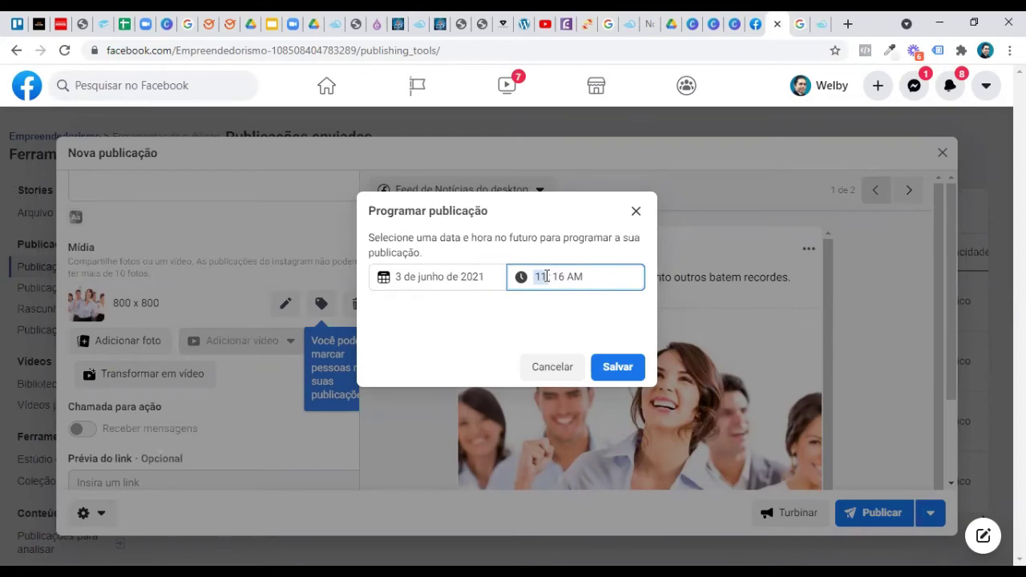
type("1")
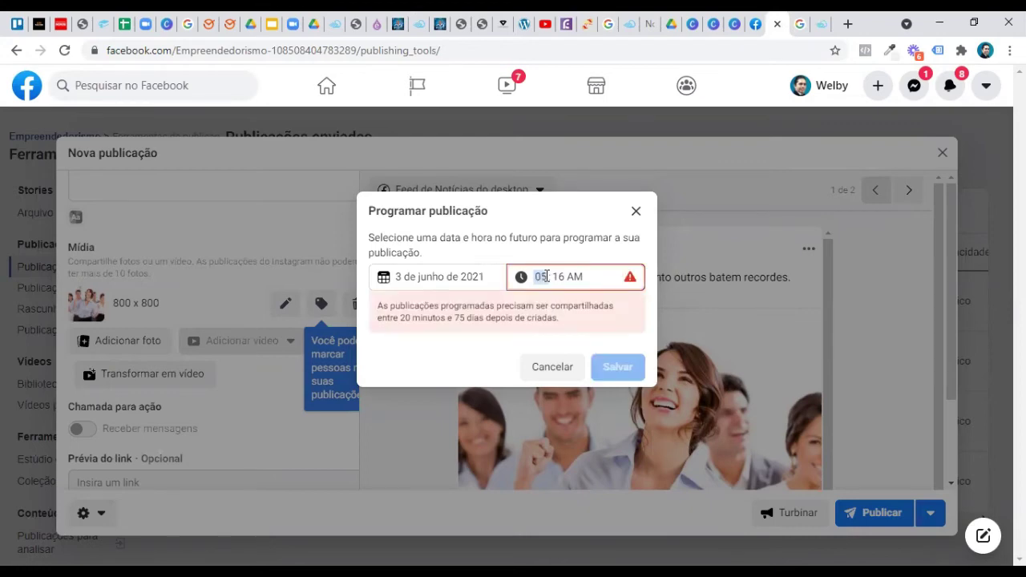
type("1")
left_click(552, 276)
left_click(569, 276)
key("Up")
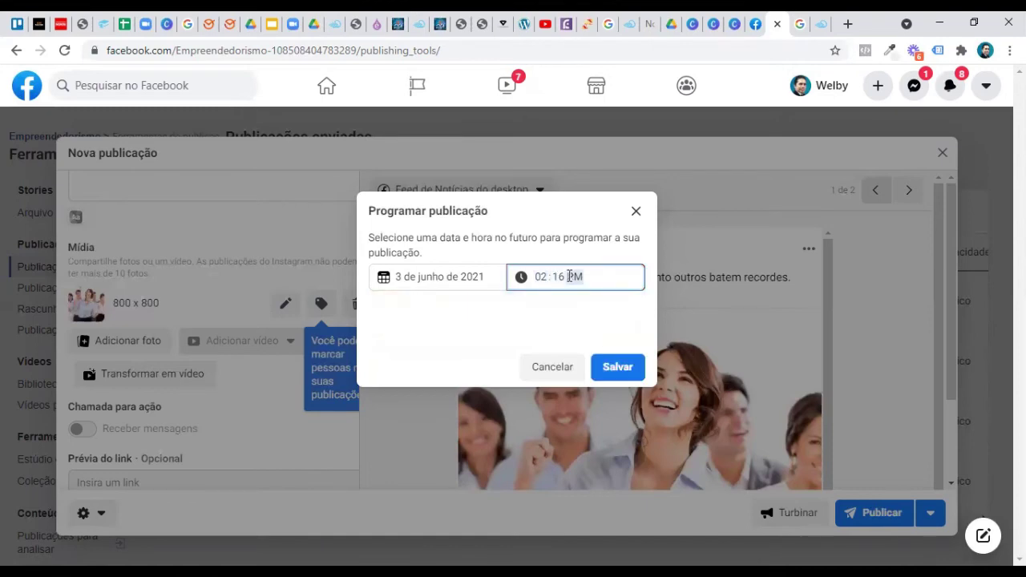
Step: Set the scheduled hour to 11 PM and save the schedule
left_click(541, 275)
key("Up")
type("05")
type("01")
type("11")
left_click(622, 371)
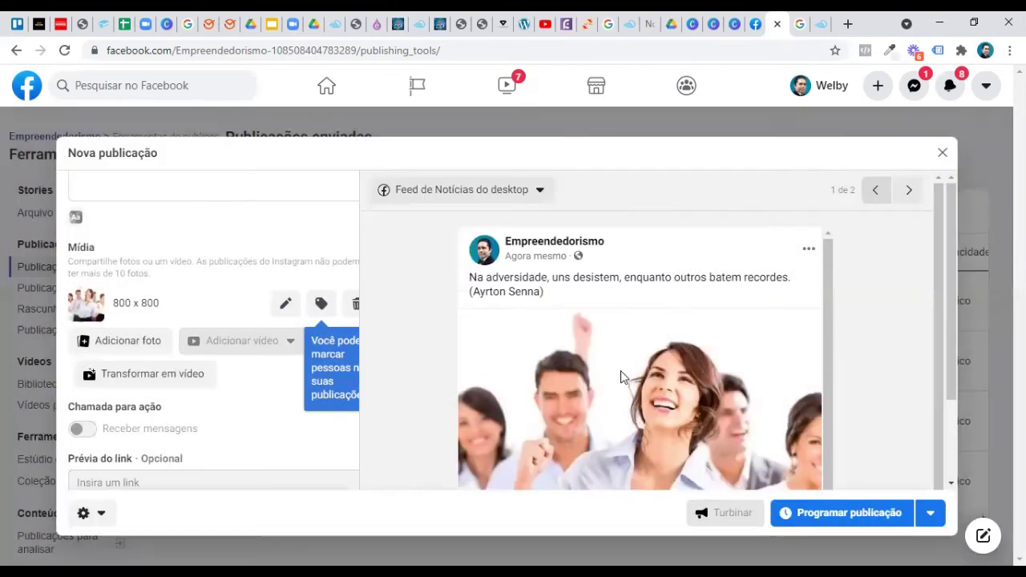
Step: Reschedule the post for 05:00 PM on 3 June 2021, save it, and switch the post back to immediate publishing
left_click_drag(950, 363, 950, 441)
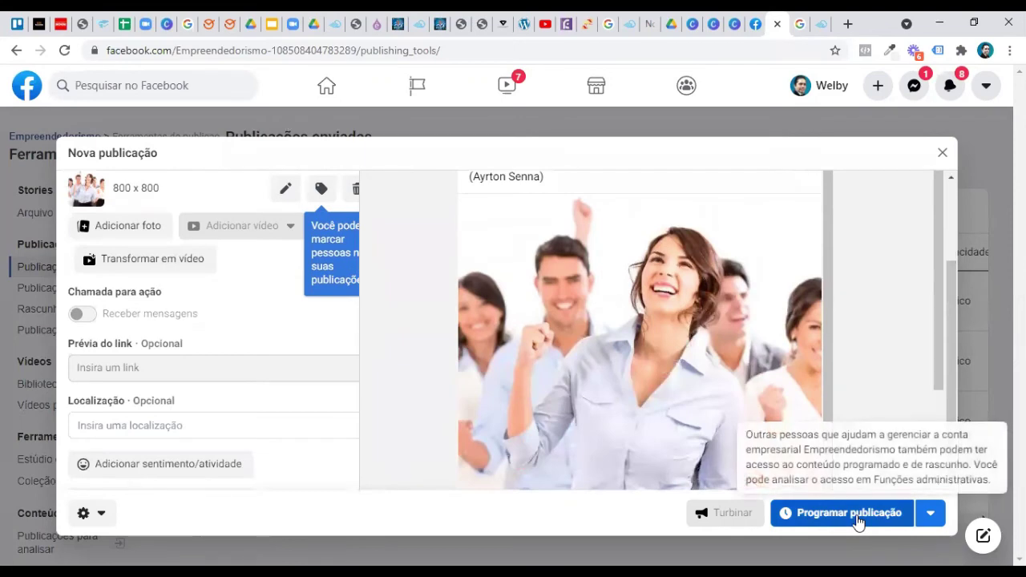
left_click(929, 513)
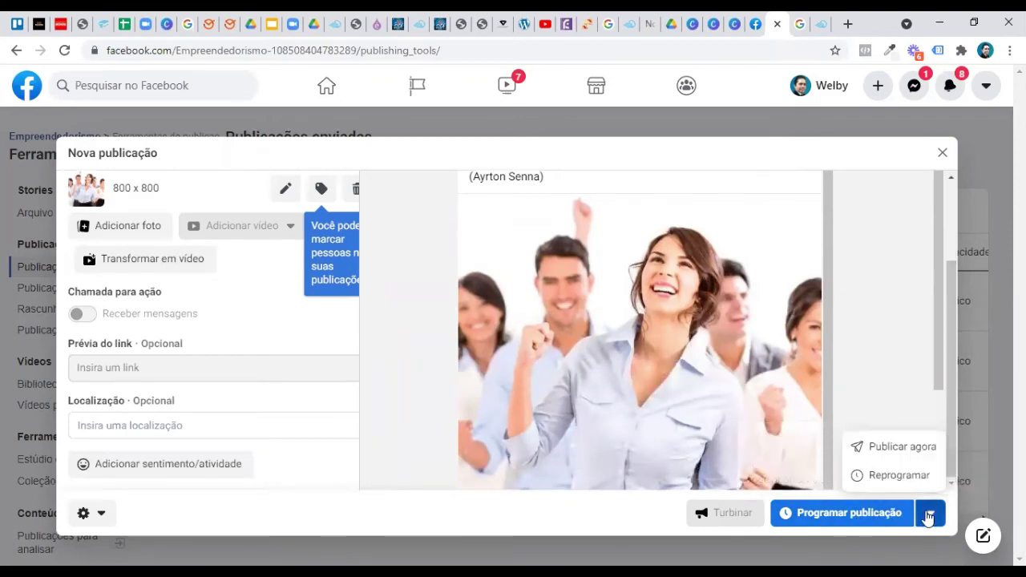
left_click(877, 480)
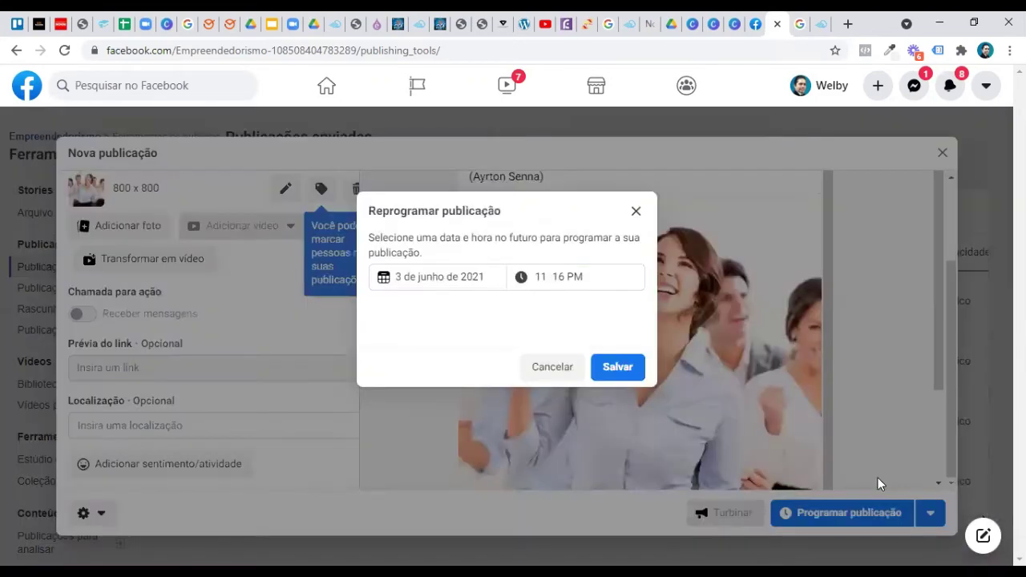
left_click(540, 277)
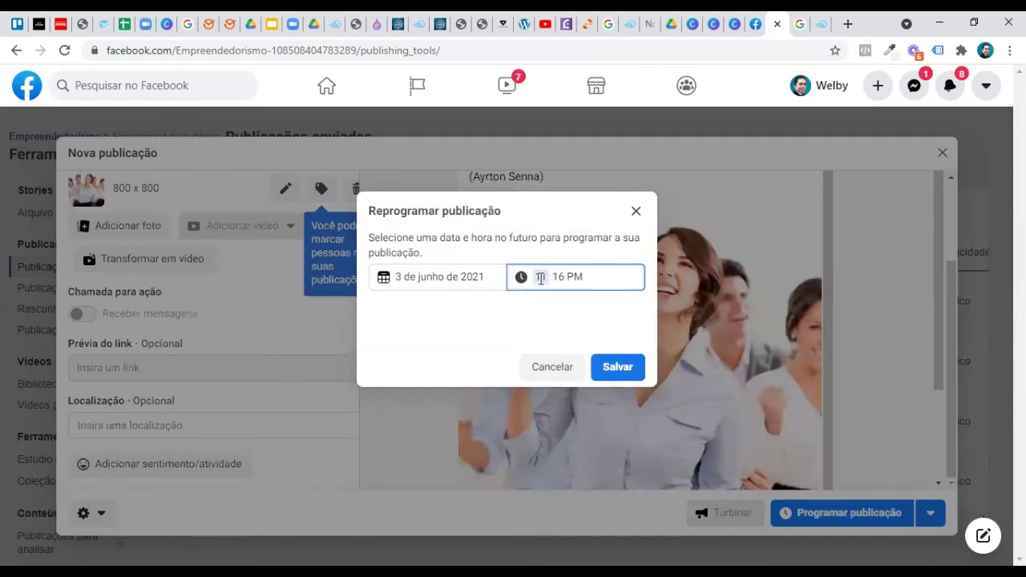
type("11")
type("2")
type("5")
left_click(556, 276)
type("00")
left_click(625, 372)
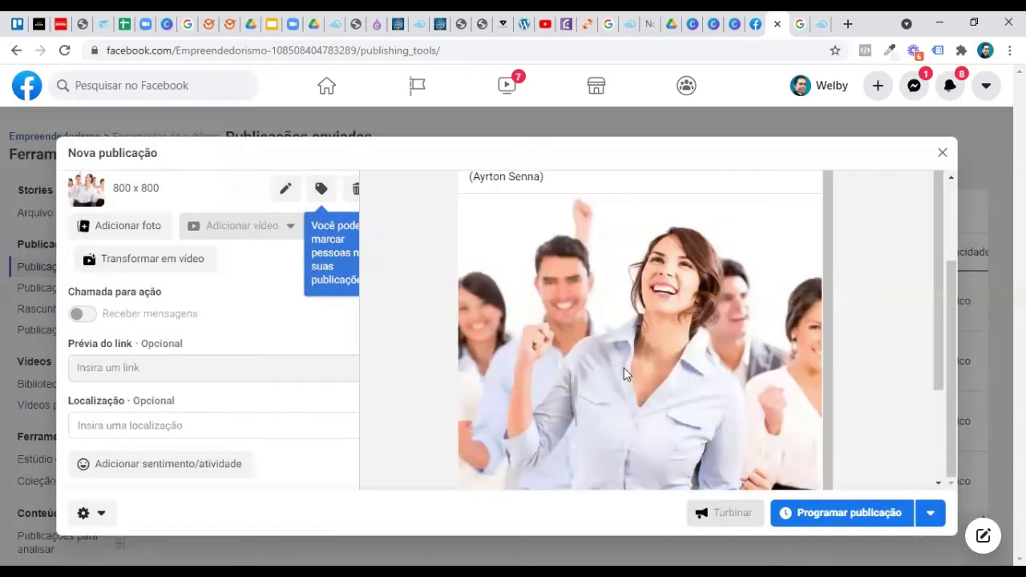
left_click(931, 517)
left_click(907, 450)
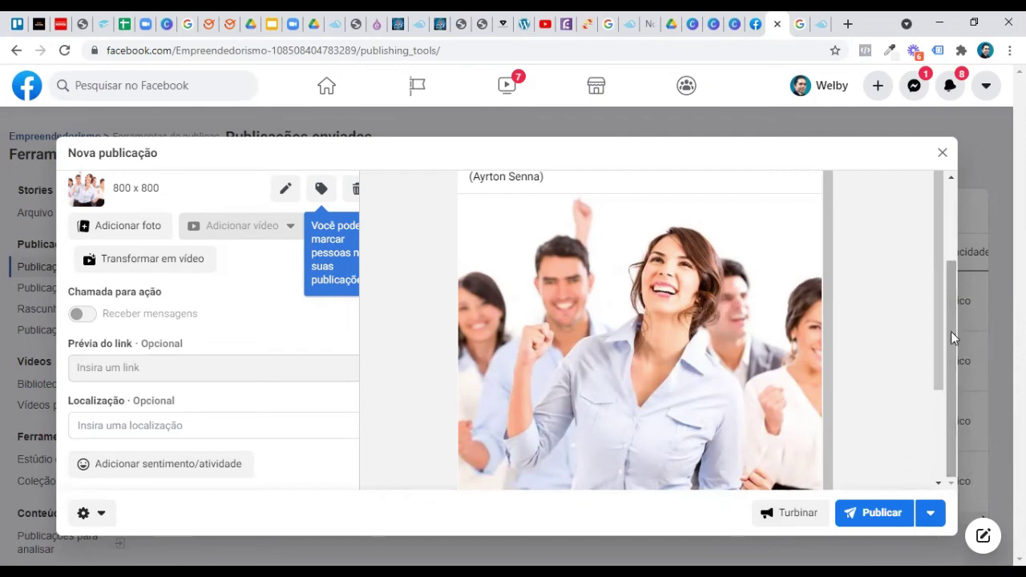
Step: Schedule the post again for 3 June 2021, setting the time to PM and the minutes to 00, and save
left_click(926, 517)
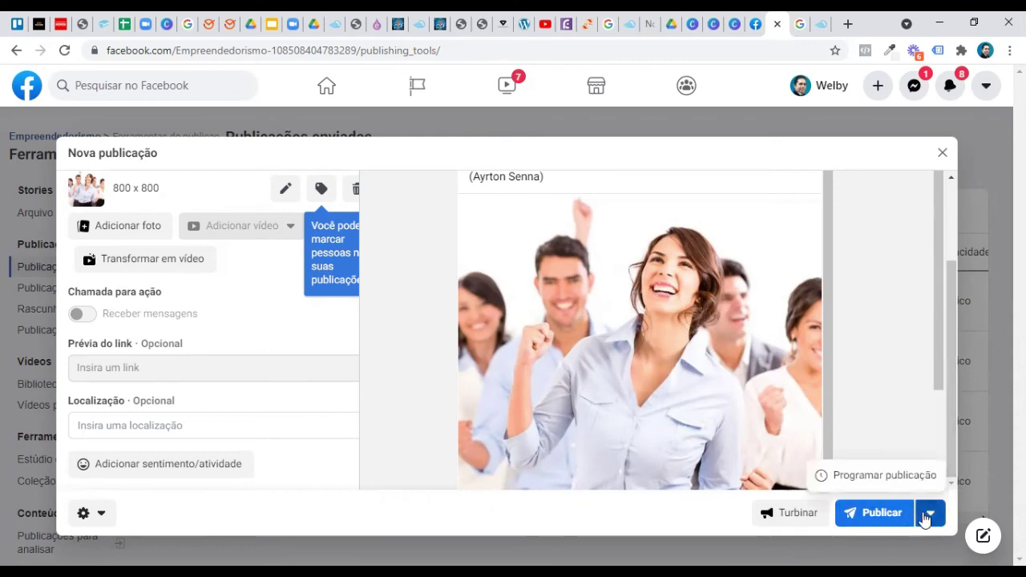
left_click(888, 477)
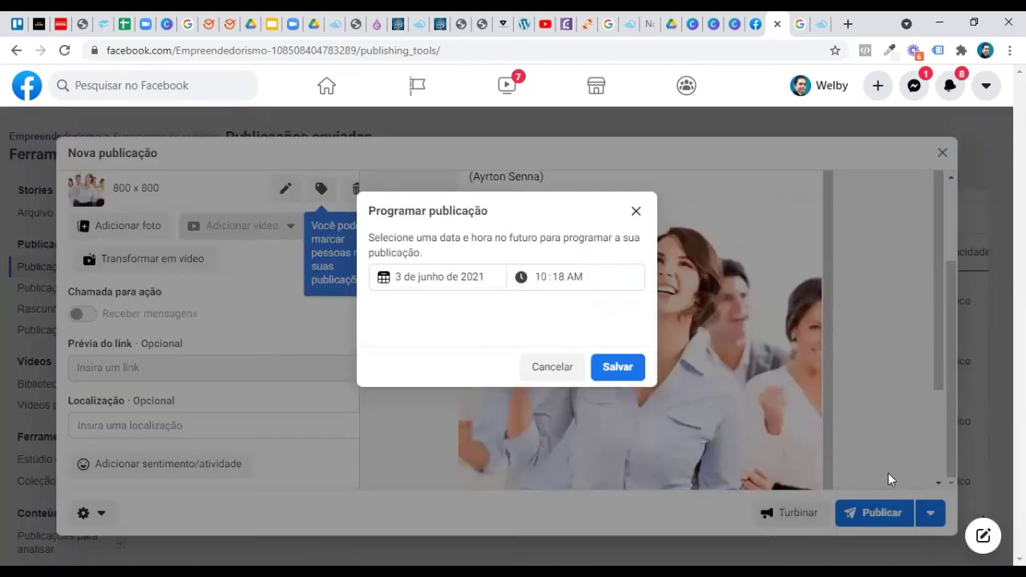
left_click(540, 276)
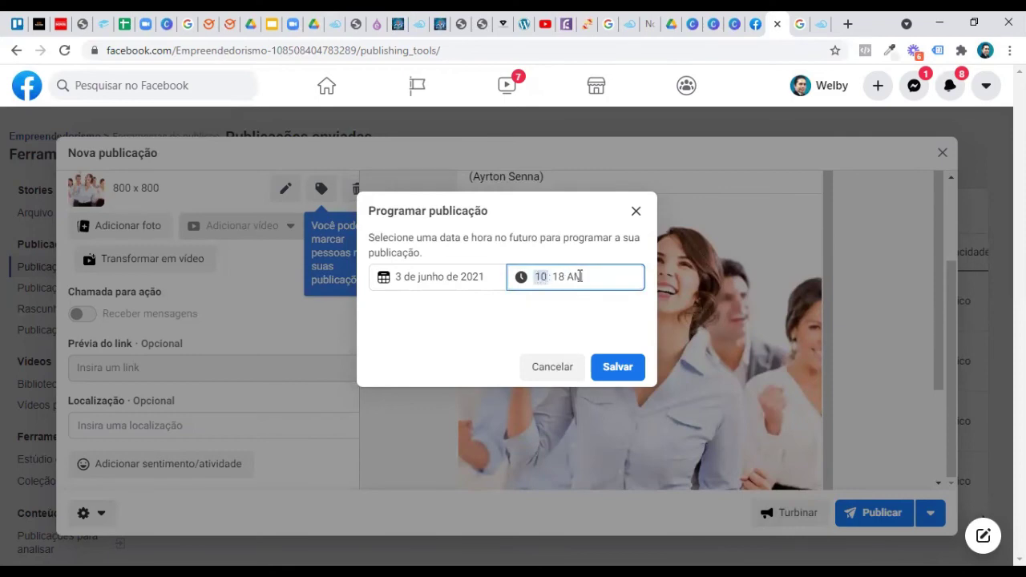
left_click(579, 276)
key("p")
left_click(536, 278)
left_click(562, 277)
type("00")
left_click(620, 367)
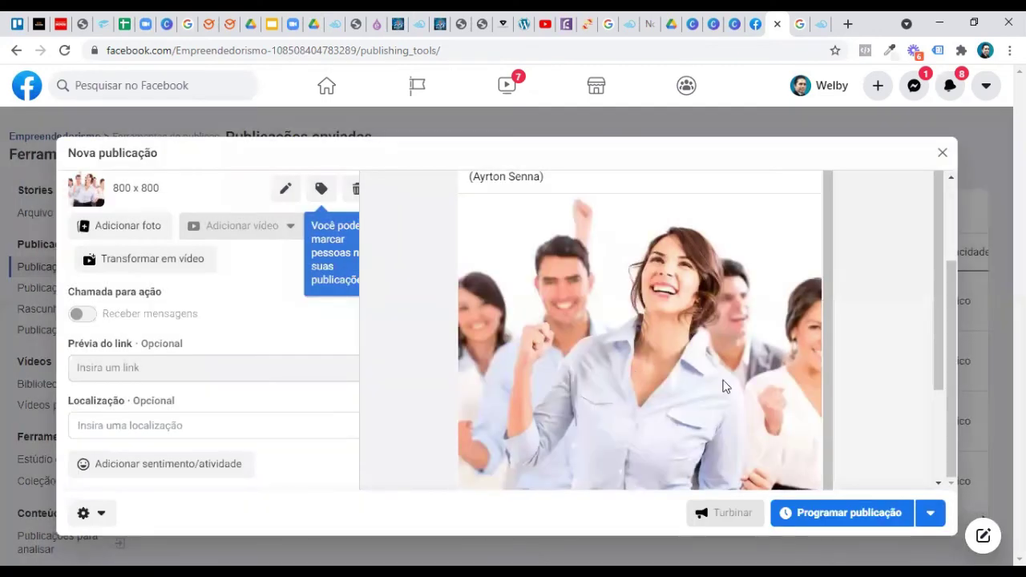
Step: Submit the post for scheduled publication, keeping the saved date and time
left_click(931, 515)
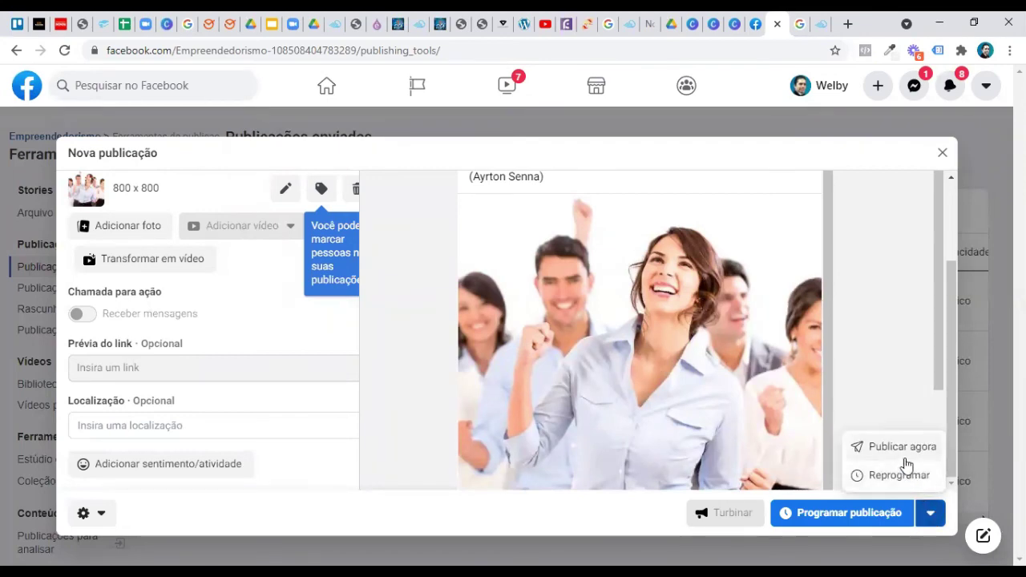
left_click(858, 518)
left_click(856, 520)
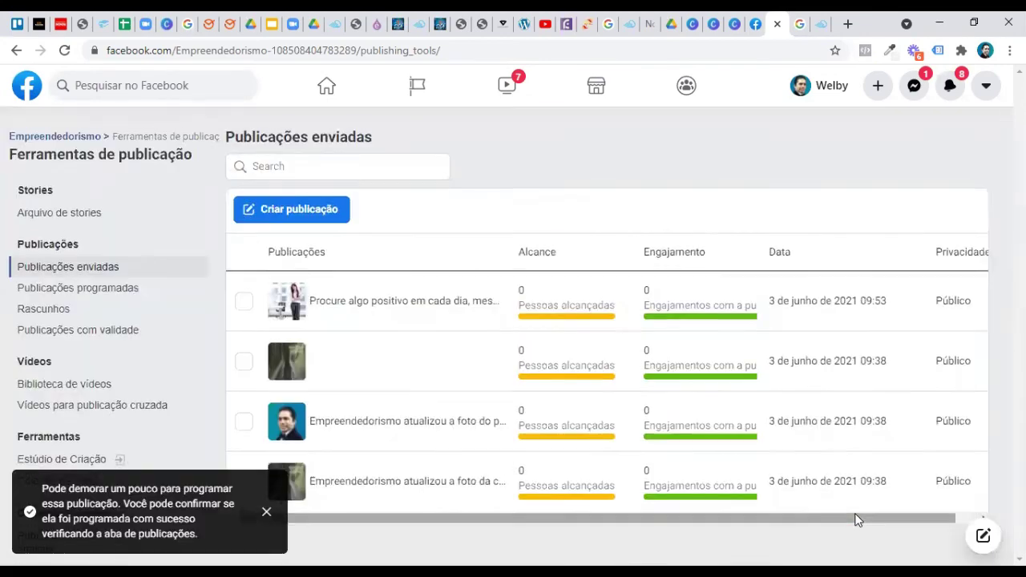